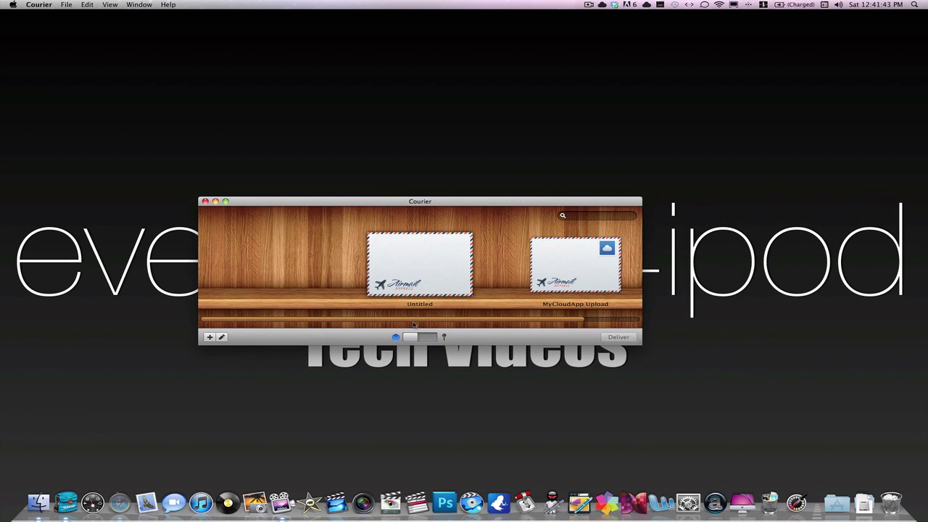
# Scroll the envelope shelf back and forth until YouTube Video Upload appears beside MyCloudApp Upload.
pyautogui.hscroll(5, 417, 323)
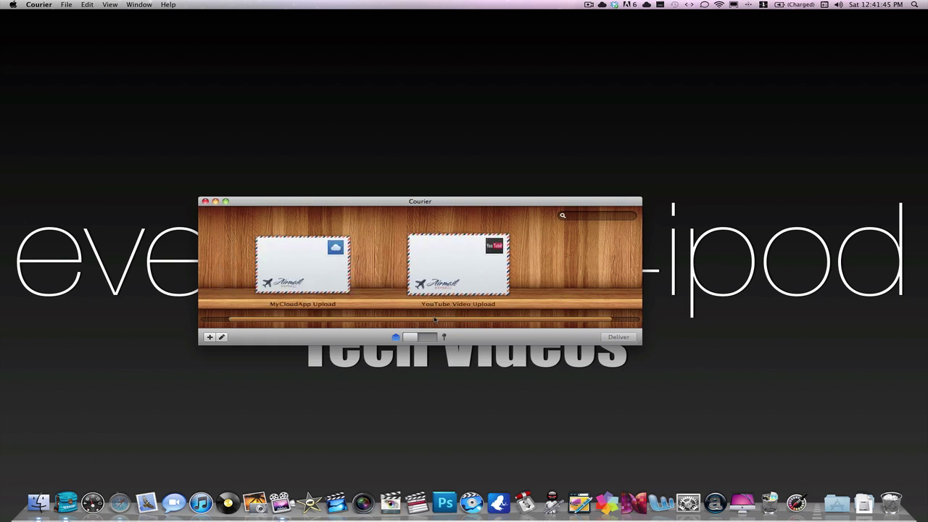
pyautogui.hscroll(5, 435, 319)
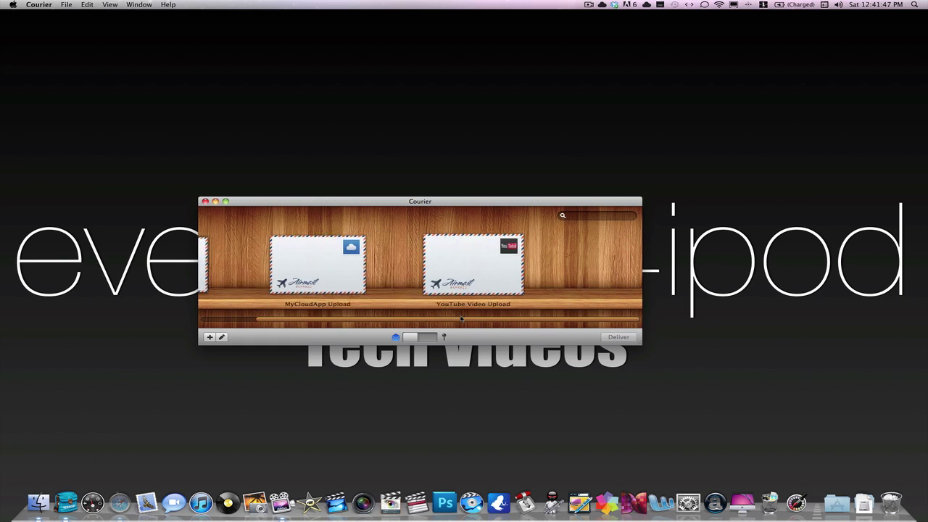
pyautogui.hscroll(2, 460, 319)
pyautogui.hscroll(-5, 453, 320)
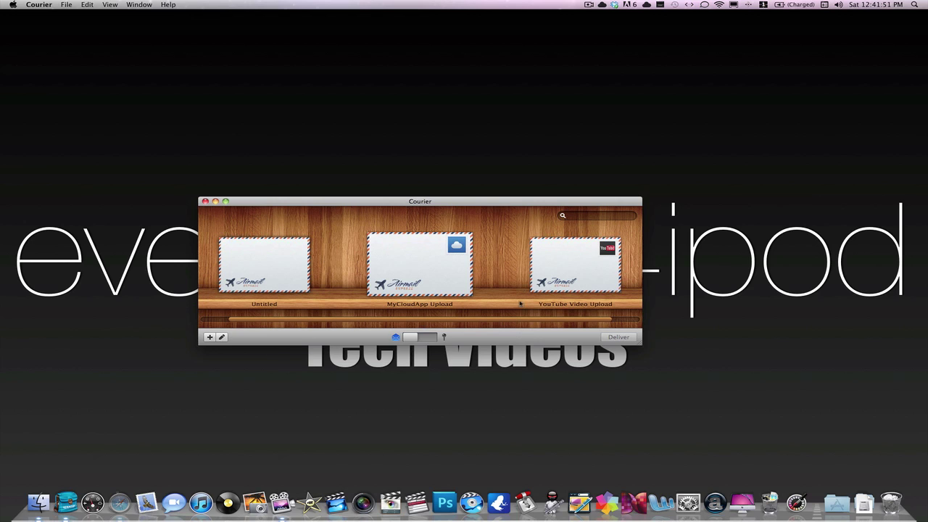
pyautogui.hscroll(-4, 335, 278)
pyautogui.hscroll(5, 548, 289)
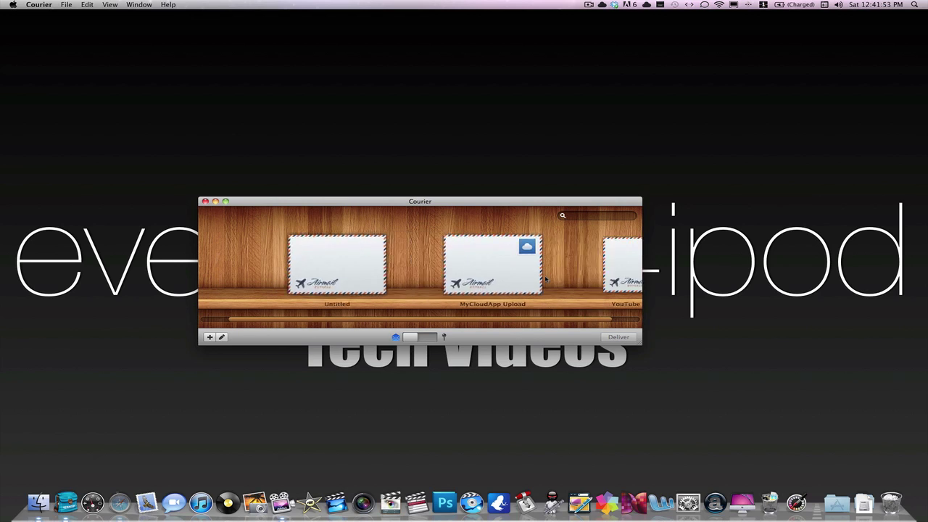
pyautogui.hscroll(-5, 302, 274)
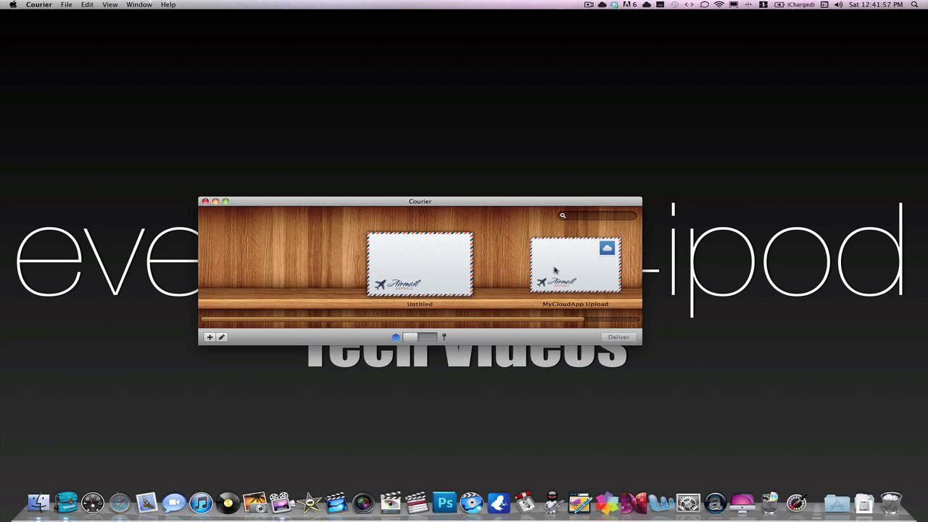
pyautogui.hscroll(3, 554, 274)
pyautogui.hscroll(3, 581, 276)
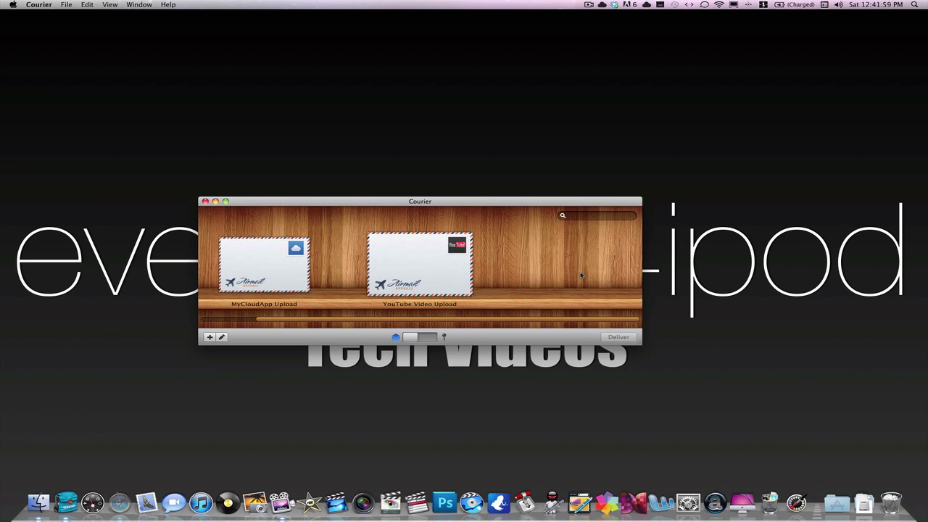
# Review the YouTube Video Upload stamp's settings without changes, then add a new Untitled envelope.
pyautogui.doubleClick(406, 253)
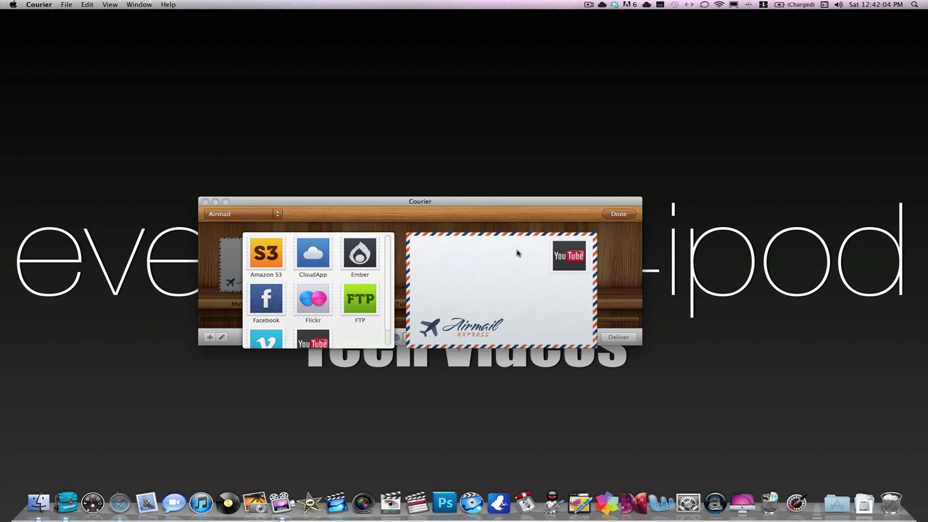
pyautogui.click(575, 264)
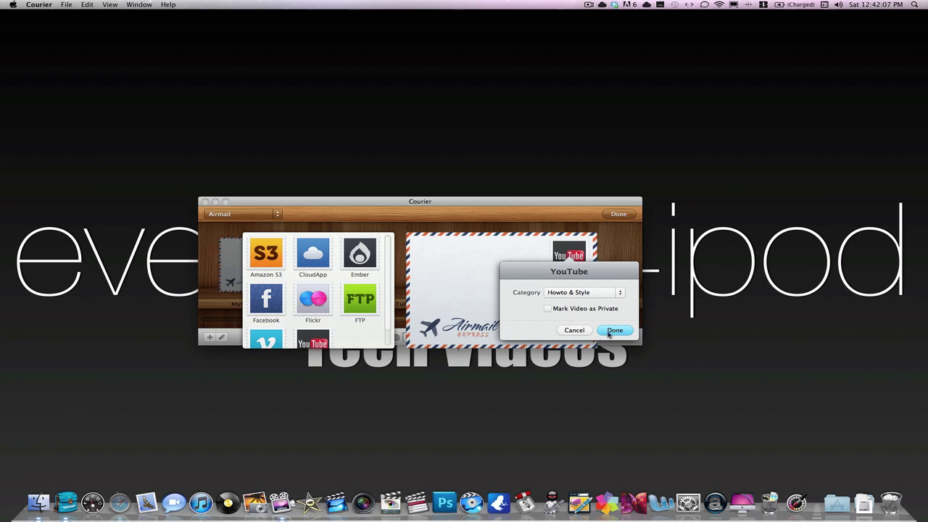
pyautogui.click(572, 333)
pyautogui.click(625, 216)
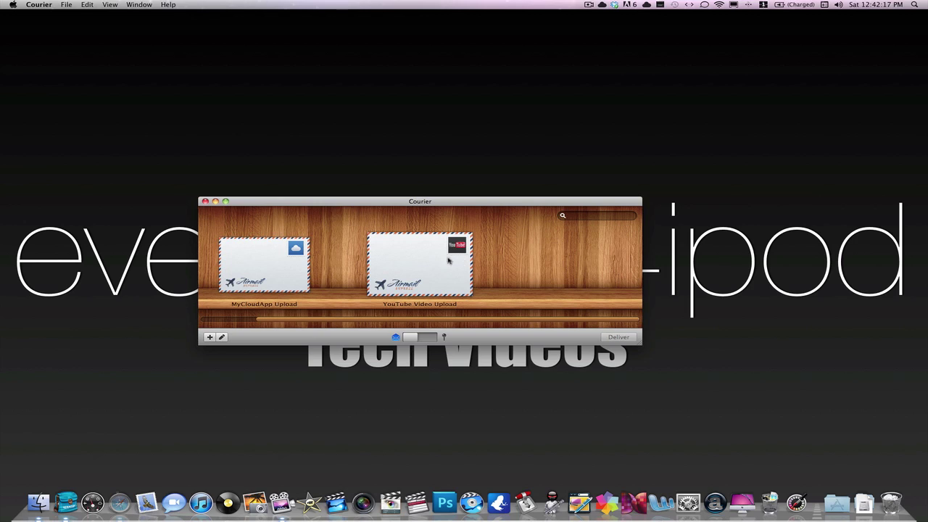
pyautogui.press('super+n')
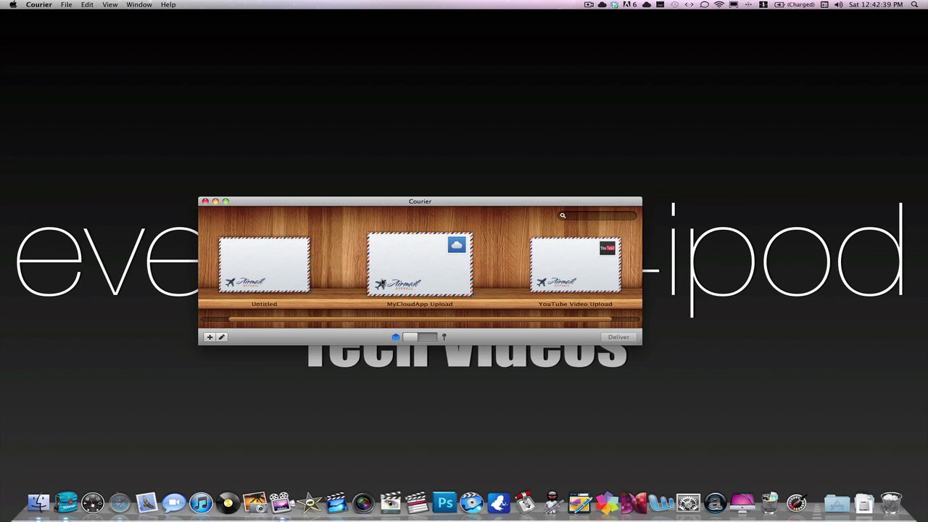
# Open the Untitled envelope in the editor and scroll through its upload services grid.
pyautogui.click(240, 272)
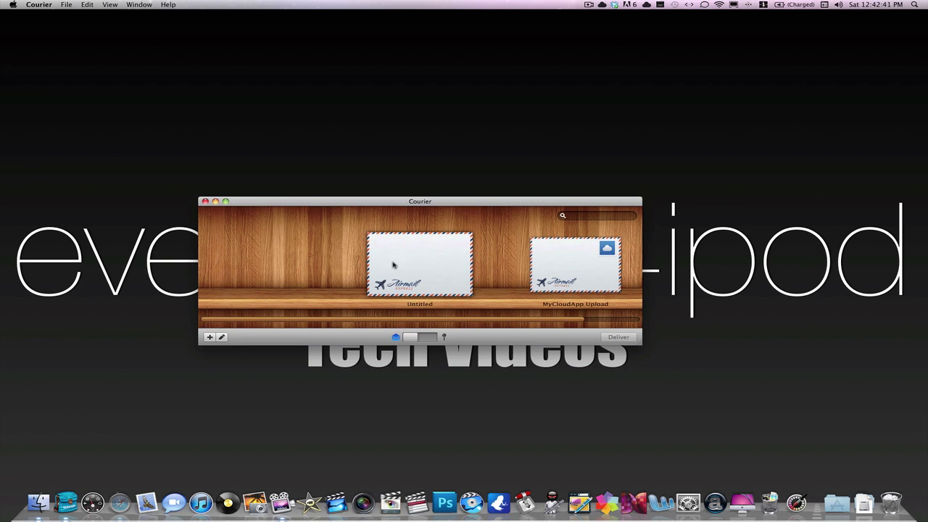
pyautogui.doubleClick(417, 272)
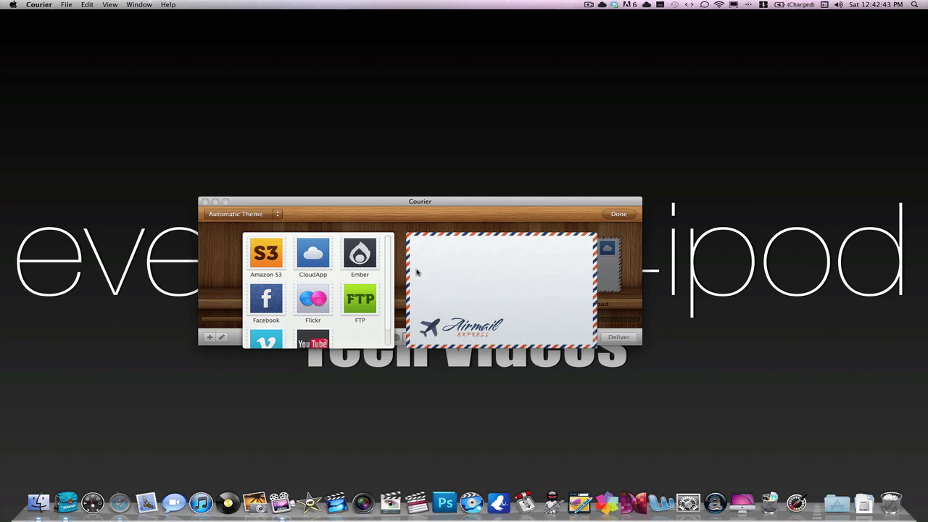
pyautogui.scroll(-1, 375, 292)
pyautogui.scroll(1, 375, 292)
pyautogui.scroll(-2, 329, 306)
pyautogui.scroll(2, 333, 306)
pyautogui.scroll(-1, 350, 321)
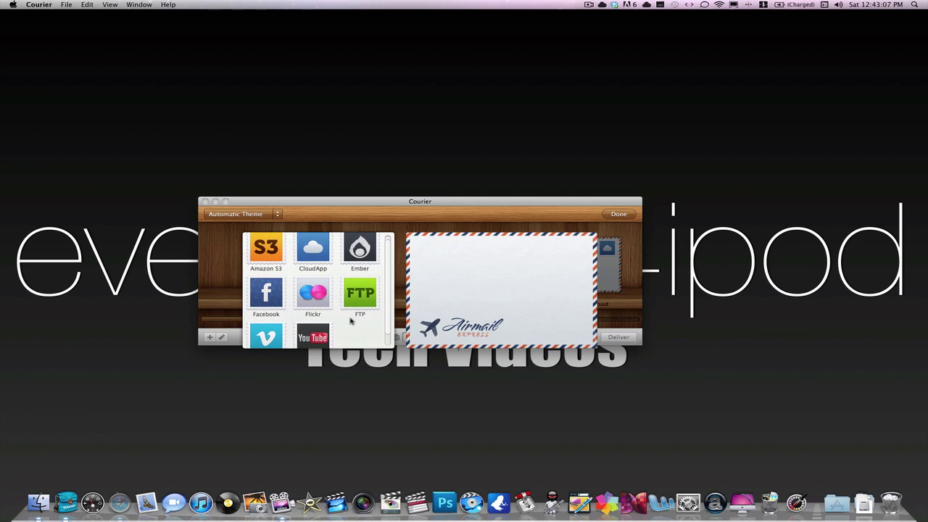
pyautogui.scroll(-1, 351, 322)
# Add a YouTube stamp to the Untitled envelope, confirming the account and upload settings.
pyautogui.moveTo(317, 322); pyautogui.dragTo(586, 251)
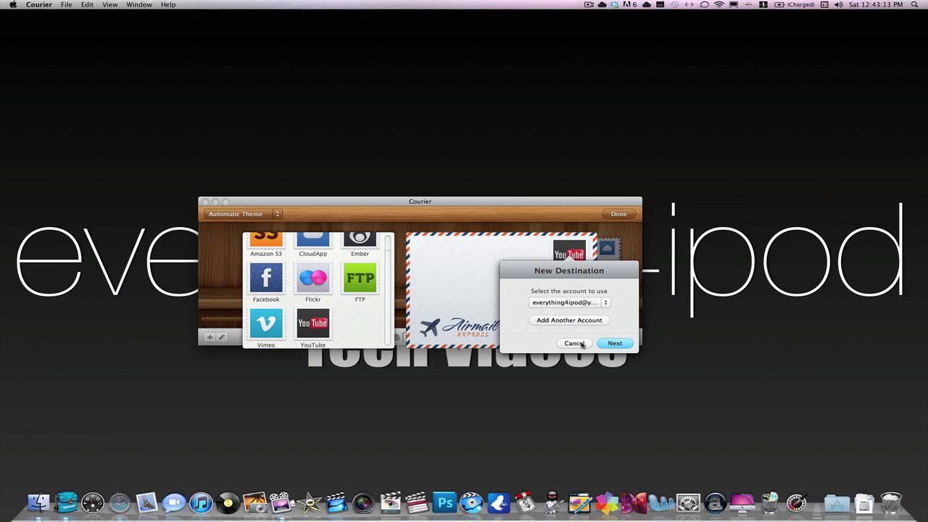
pyautogui.click(616, 343)
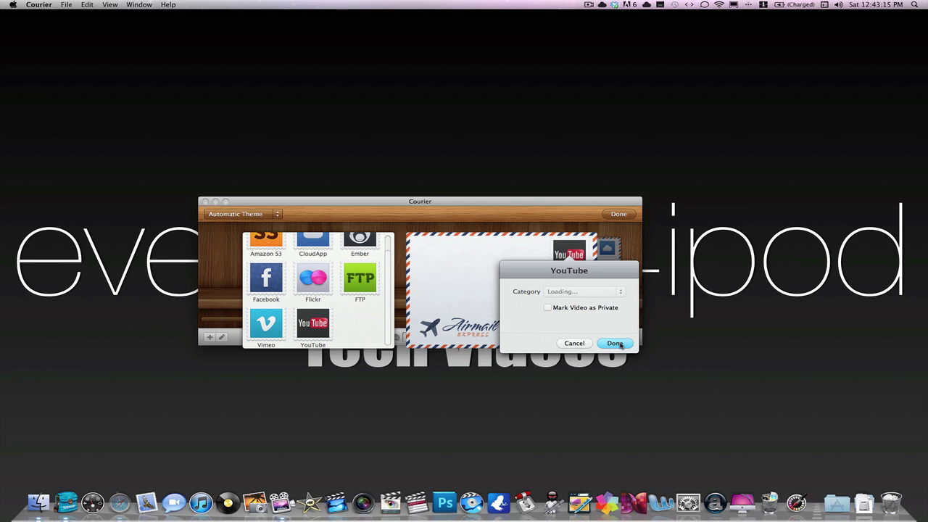
pyautogui.click(615, 330)
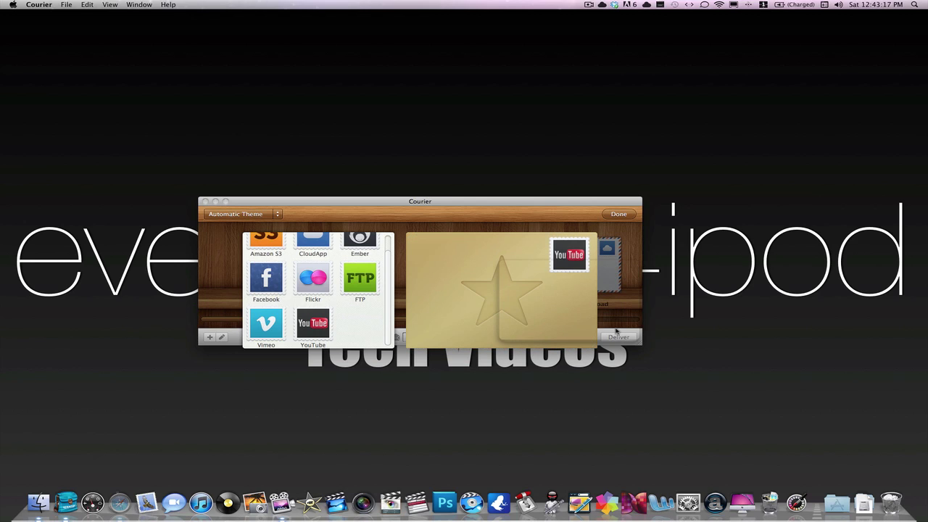
# Try Facebook and Flickr stamps but cancel both sign-ins so neither is added.
pyautogui.moveTo(278, 268); pyautogui.dragTo(529, 262)
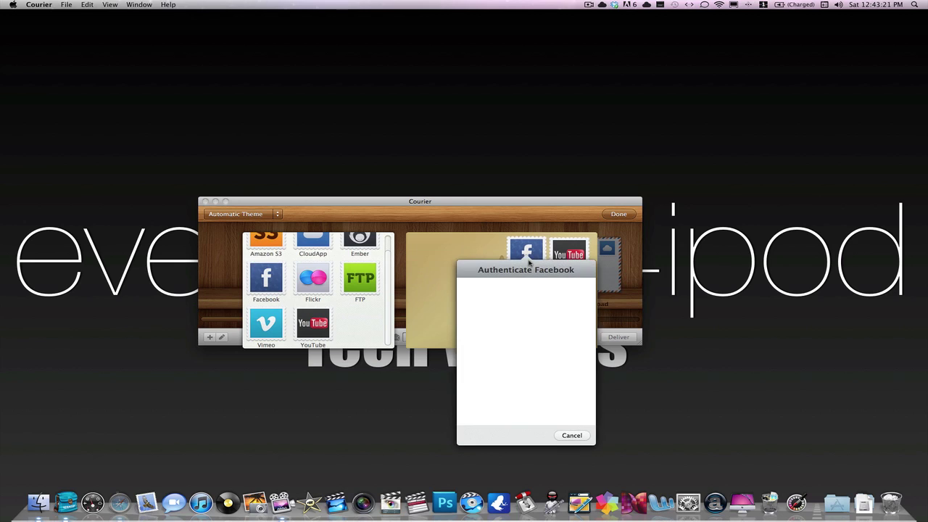
pyautogui.click(571, 436)
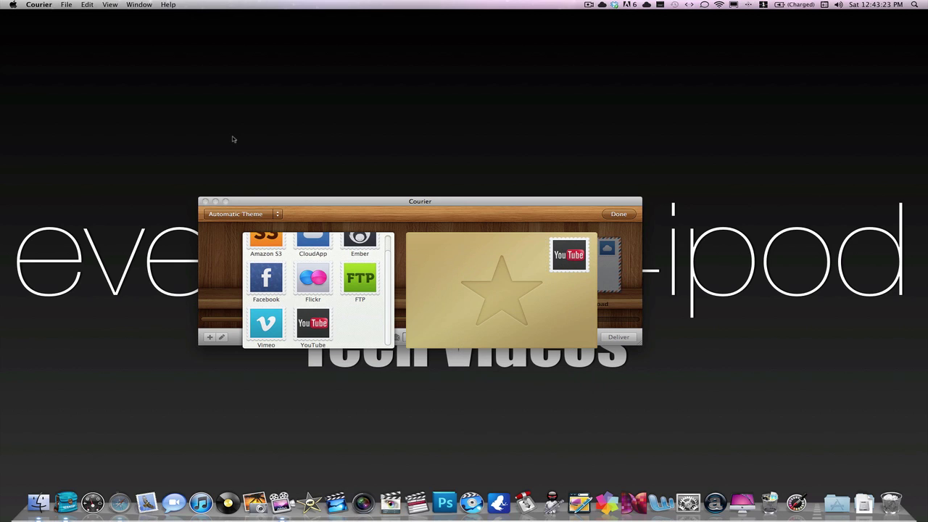
pyautogui.scroll(2, 365, 336)
pyautogui.scroll(1, 366, 335)
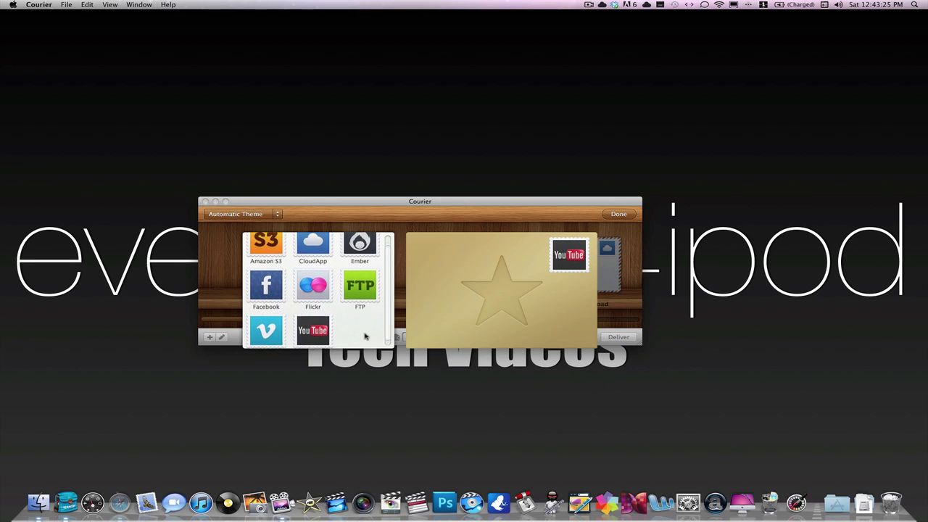
pyautogui.moveTo(326, 302); pyautogui.dragTo(548, 258)
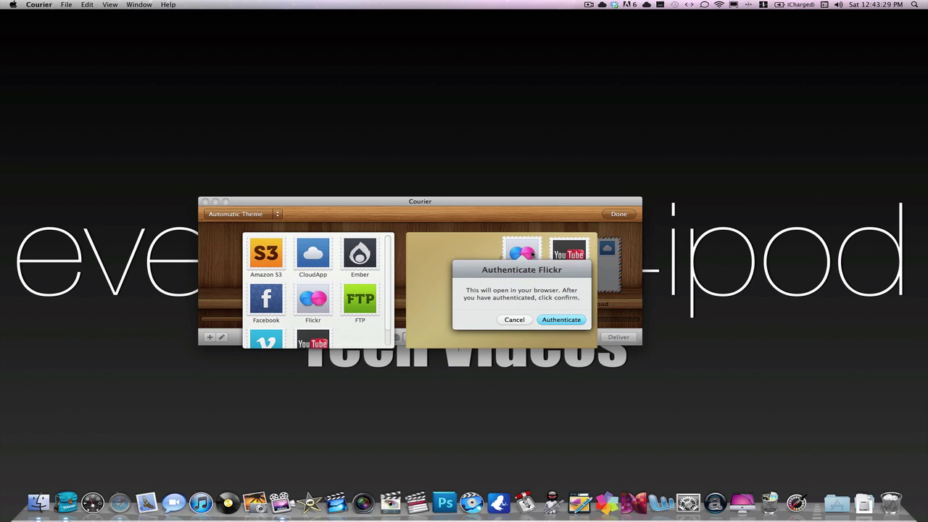
pyautogui.click(515, 320)
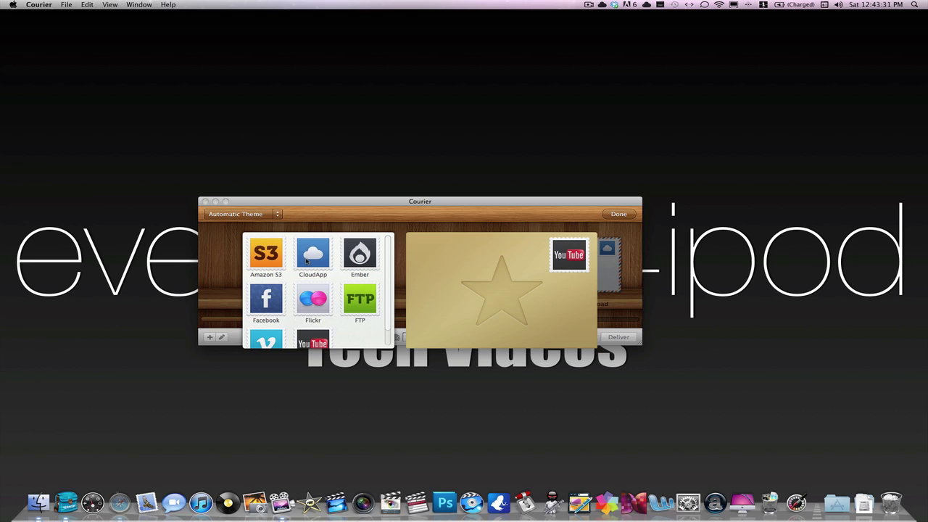
# Add an FTP stamp with server ftp.thedailydevice.com and return to the shelf.
pyautogui.moveTo(360, 298); pyautogui.dragTo(530, 255)
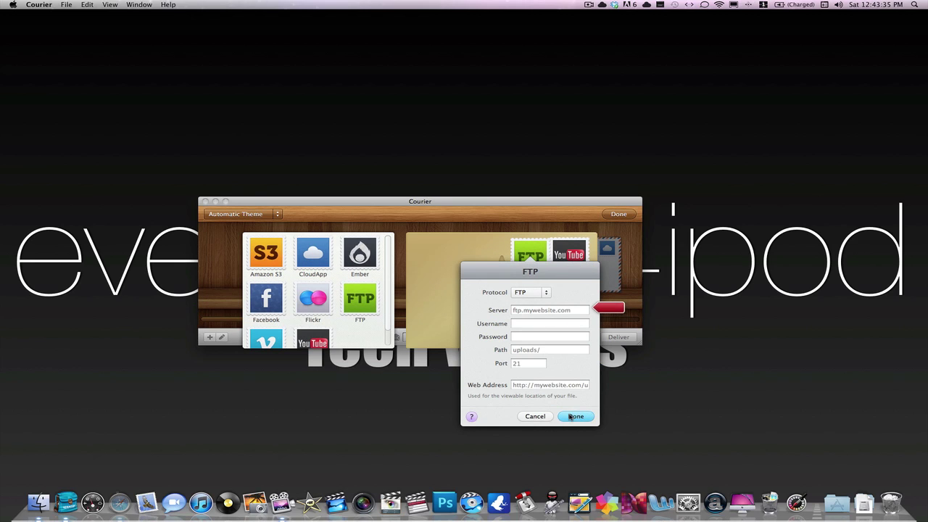
pyautogui.click(553, 311)
pyautogui.write('f')
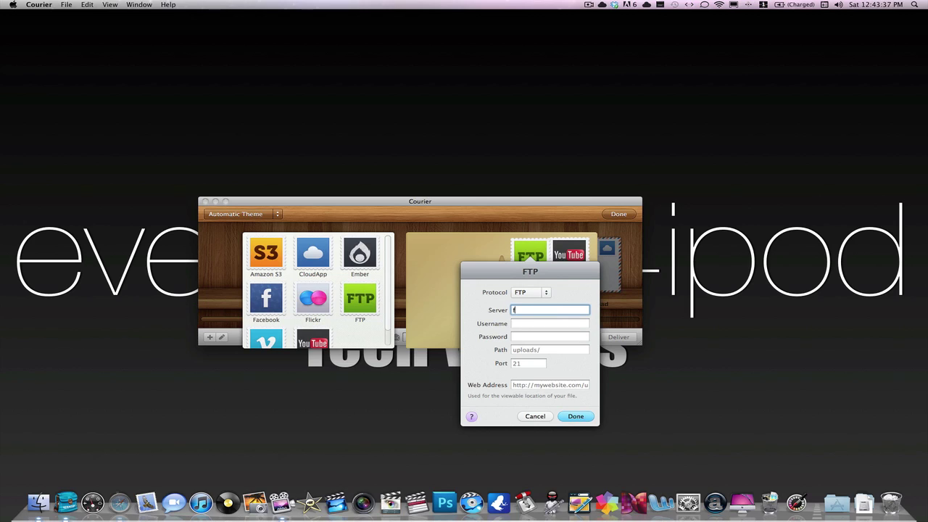
pyautogui.write('tp.thedailydevice.com')
pyautogui.click(576, 417)
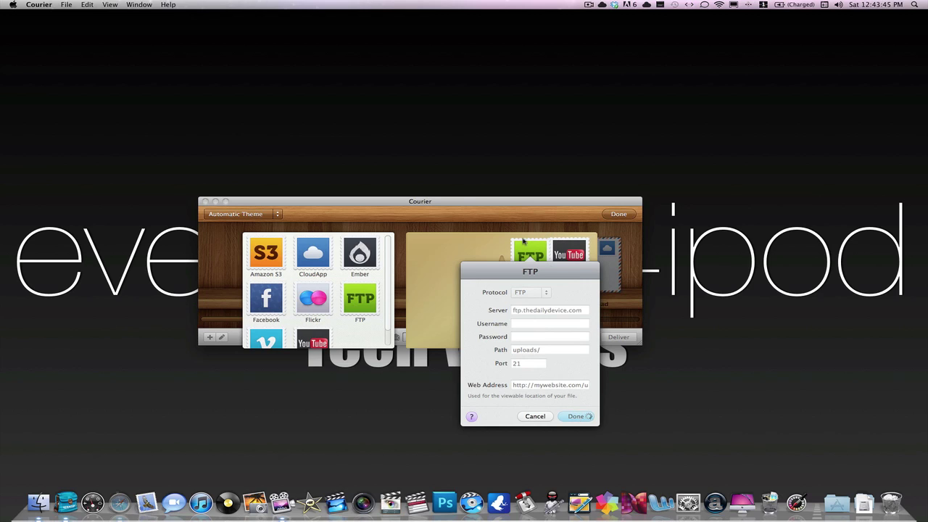
pyautogui.click(620, 214)
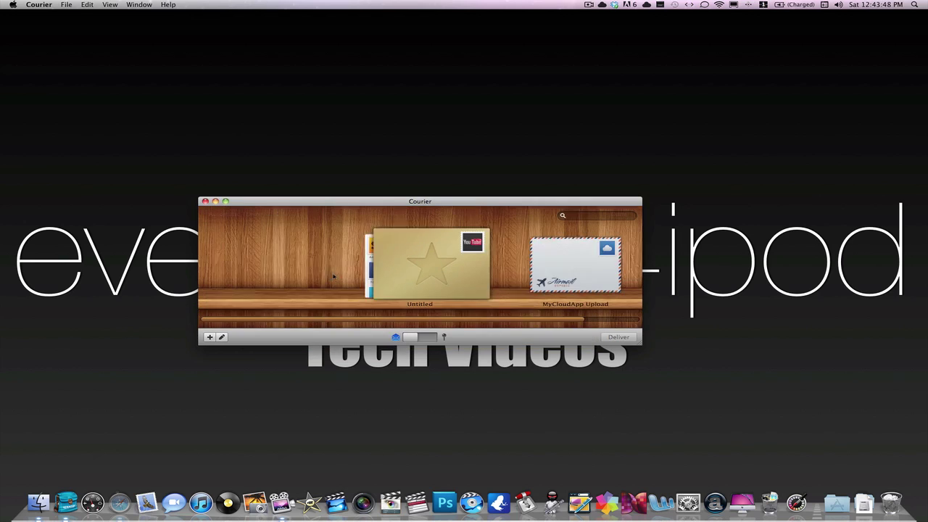
# Attach a CloudApp stamp with the chosen account to the Untitled envelope and finish editing.
pyautogui.doubleClick(419, 271)
pyautogui.moveTo(313, 254); pyautogui.dragTo(466, 253)
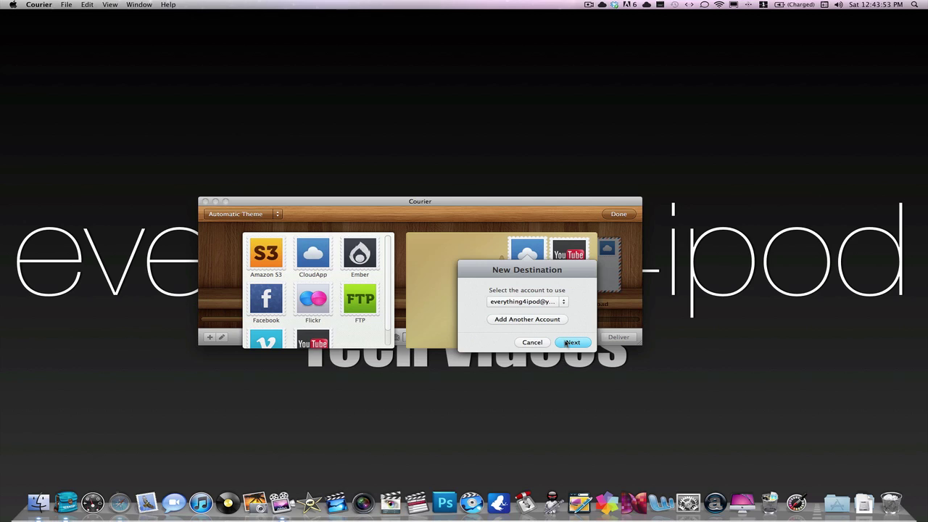
pyautogui.click(567, 343)
pyautogui.click(571, 324)
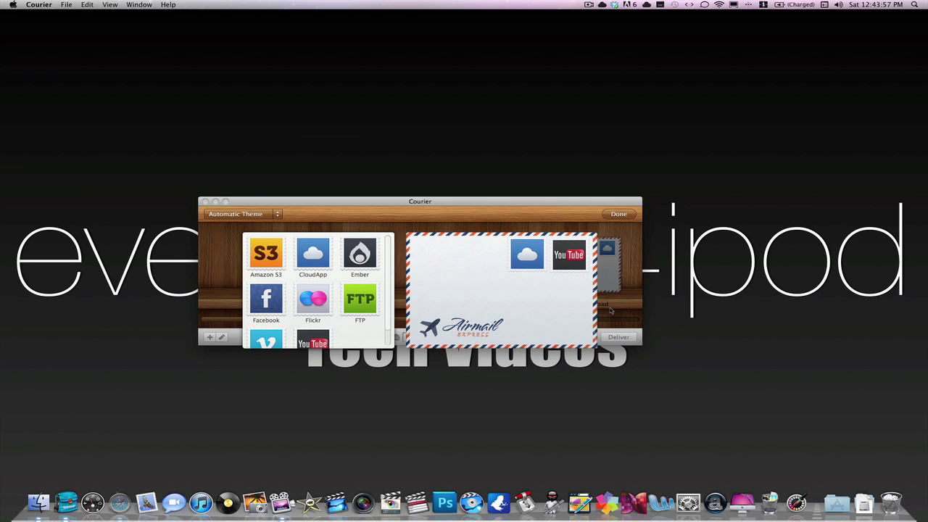
pyautogui.click(633, 215)
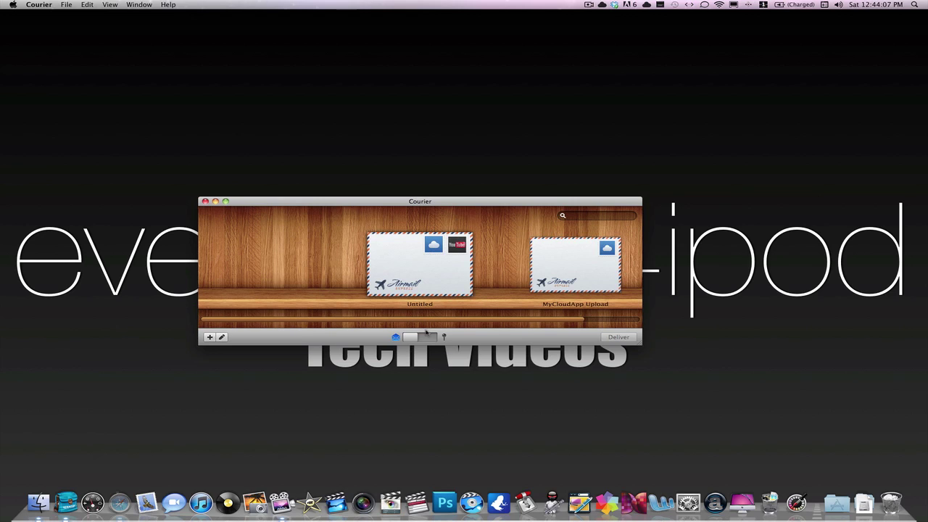
pyautogui.hscroll(3, 580, 288)
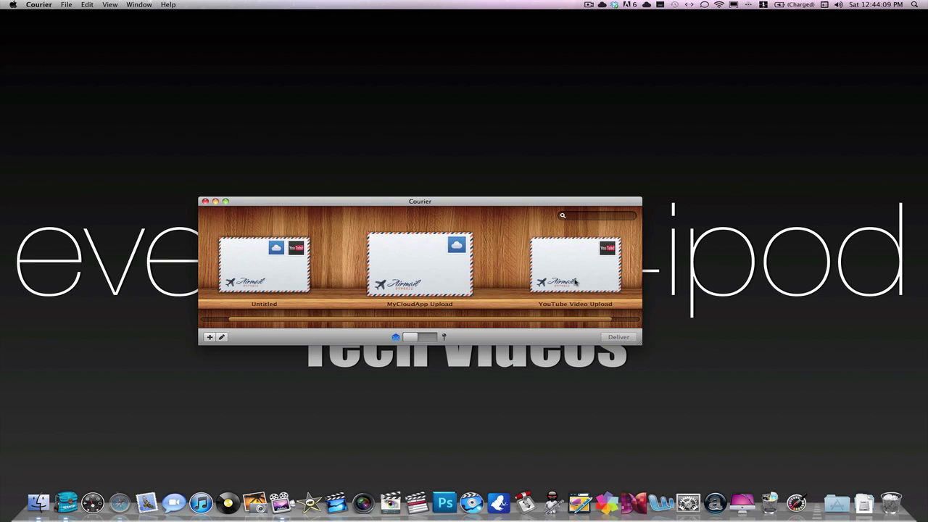
pyautogui.hscroll(3, 579, 287)
pyautogui.click(38, 503)
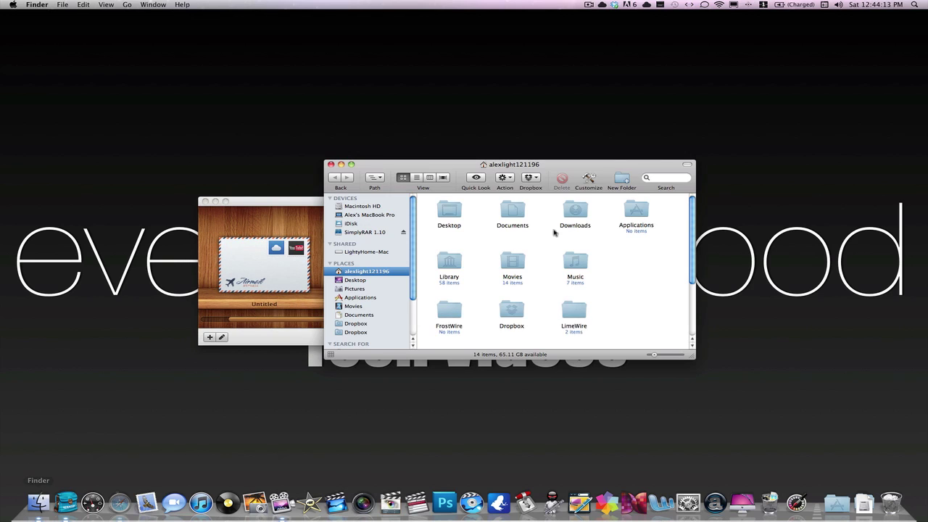
pyautogui.click(349, 317)
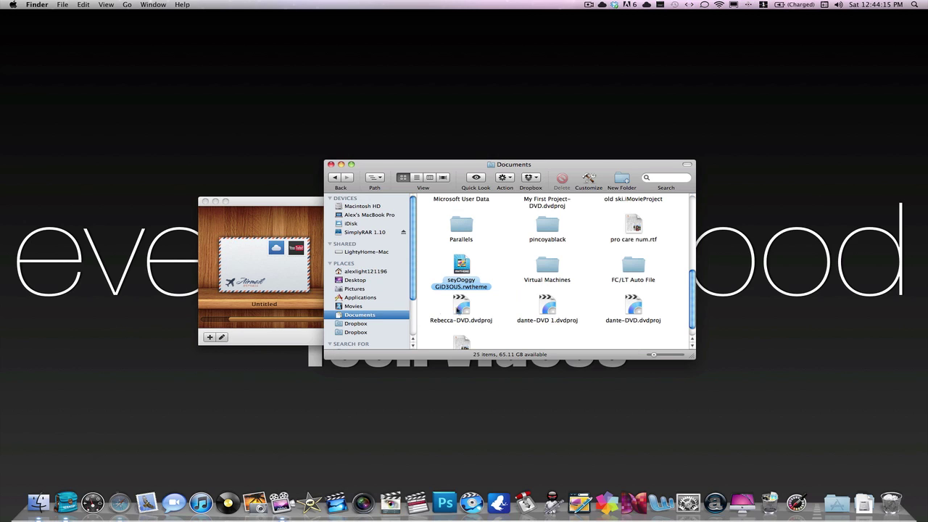
pyautogui.scroll(-3, 463, 320)
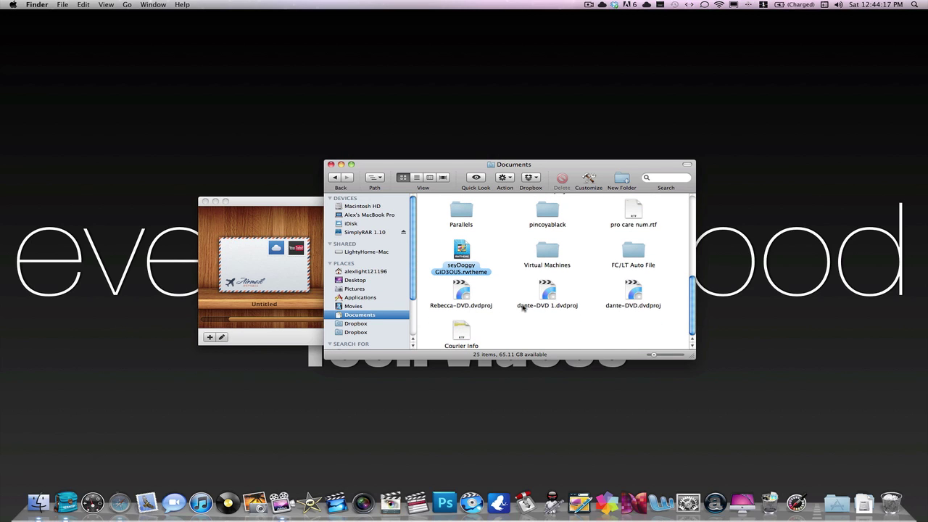
pyautogui.scroll(5, 629, 252)
pyautogui.scroll(2, 628, 250)
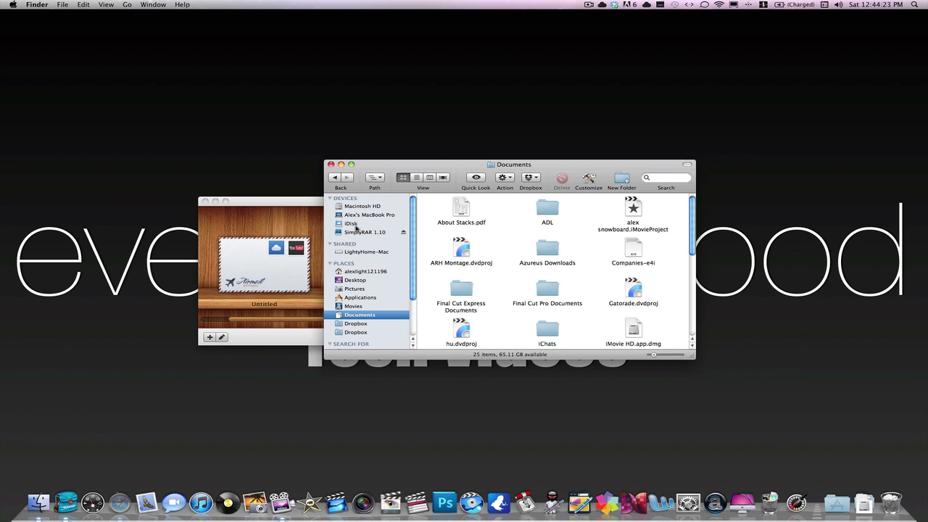
# Close the Documents window and launch TextEdit through Spotlight search.
pyautogui.click(331, 165)
pyautogui.click(916, 4)
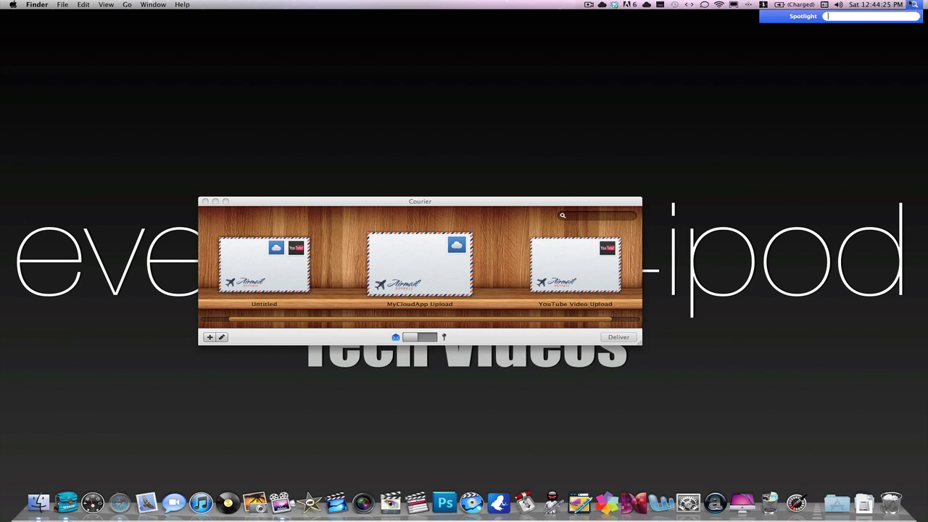
pyautogui.click(915, 5)
pyautogui.click(916, 4)
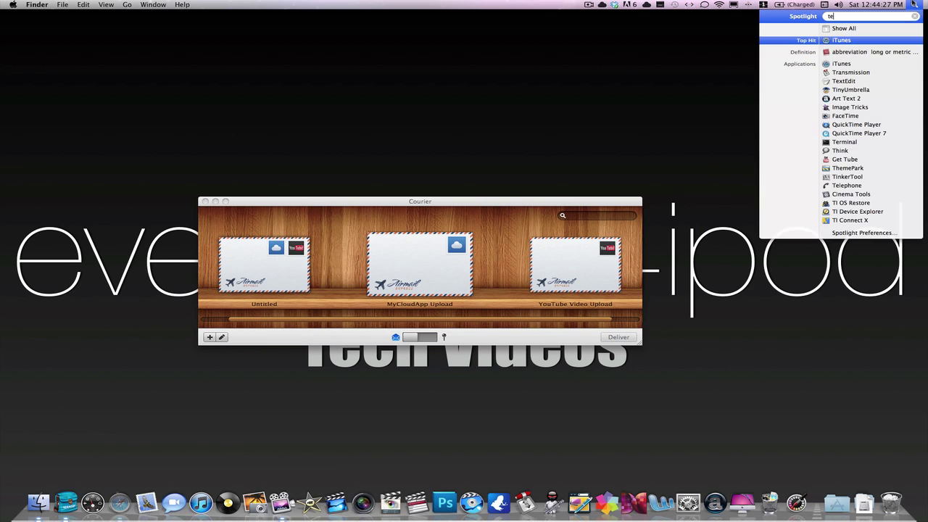
pyautogui.write('xt')
pyautogui.press('Return')
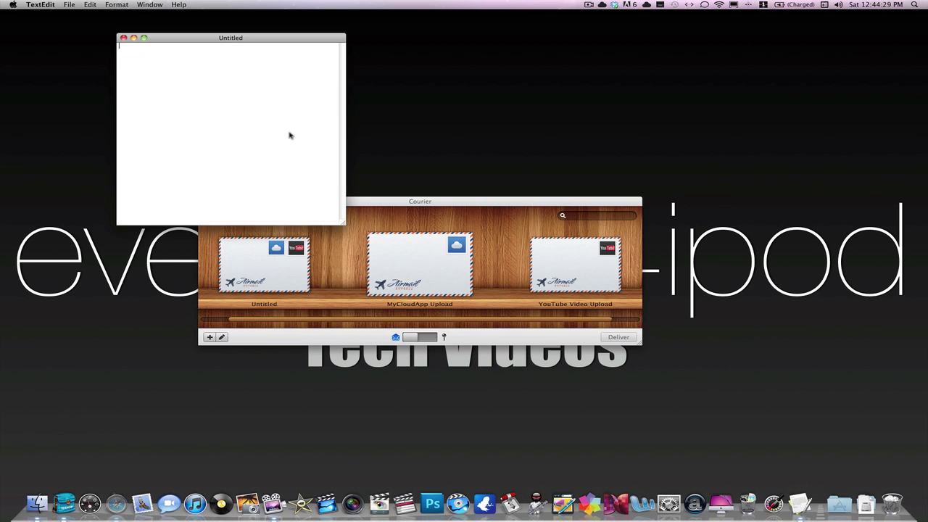
# Type 'dg' into a new document and save it as 'corier test' in Documents.
pyautogui.write('dg')
pyautogui.press('super+s')
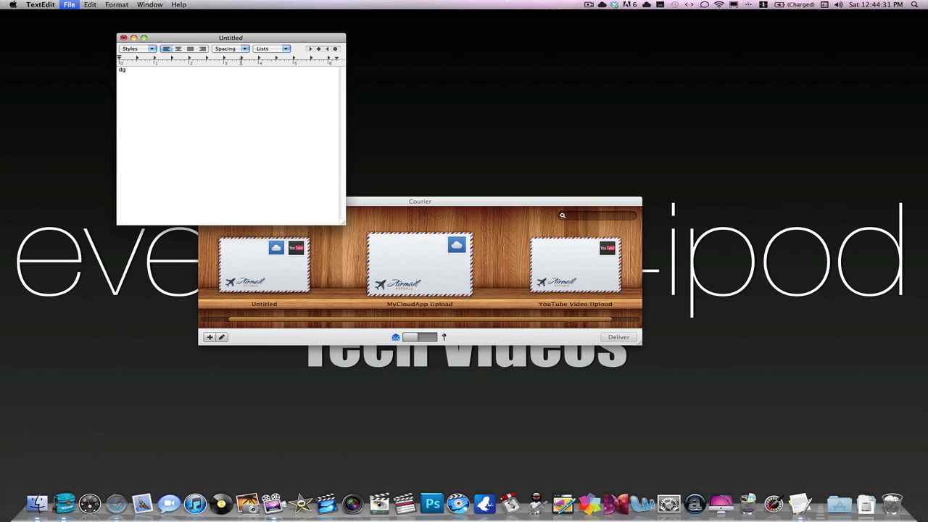
pyautogui.scroll(-3, 130, 141)
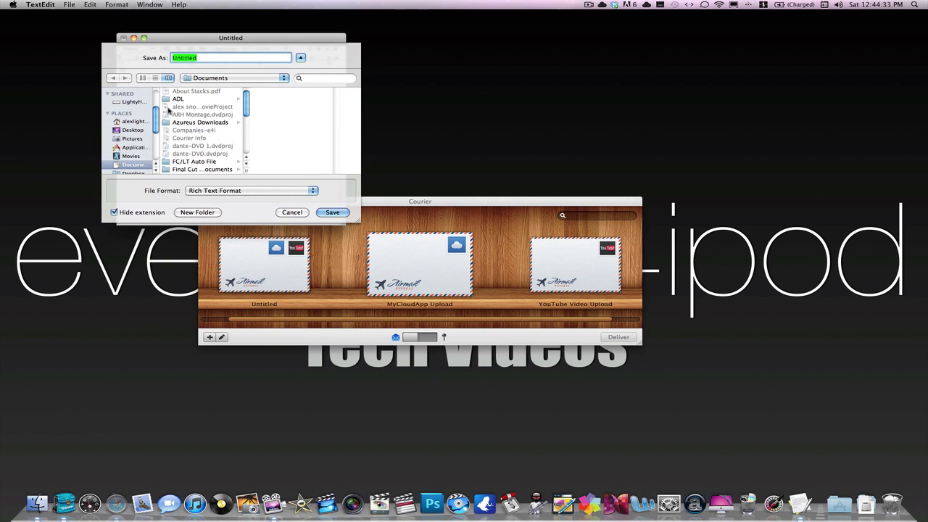
pyautogui.write('corier test')
pyautogui.press('Escape')
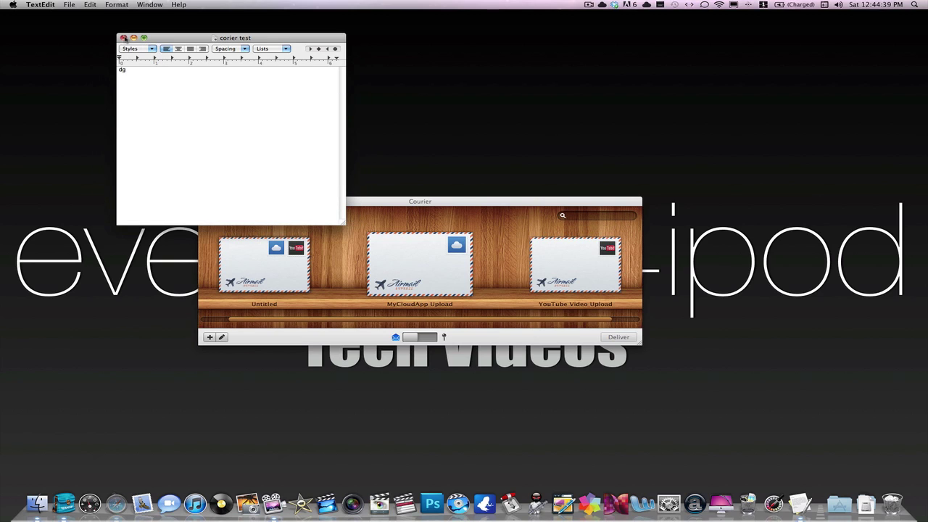
# Close the test document and drag 'corier test' from Finder's Documents onto the MyCloudApp Upload envelope.
pyautogui.click(124, 38)
pyautogui.click(36, 503)
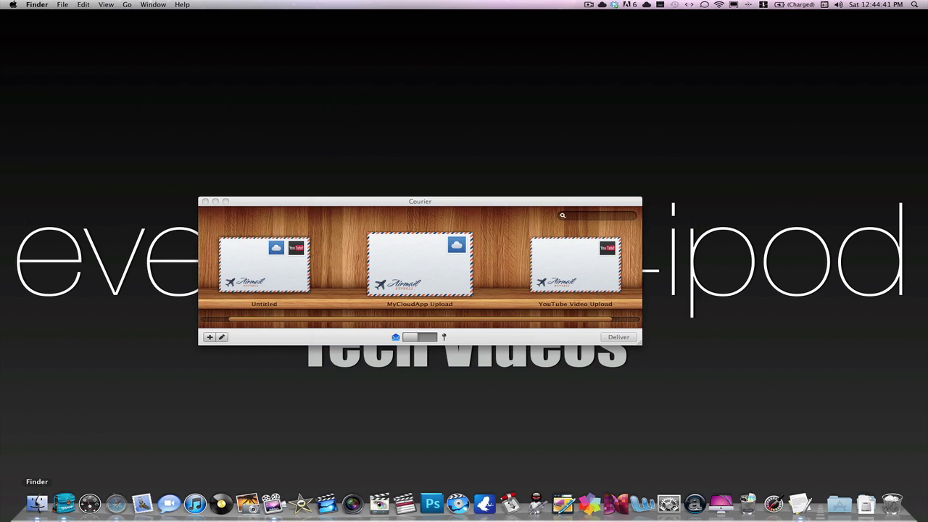
pyautogui.click(366, 316)
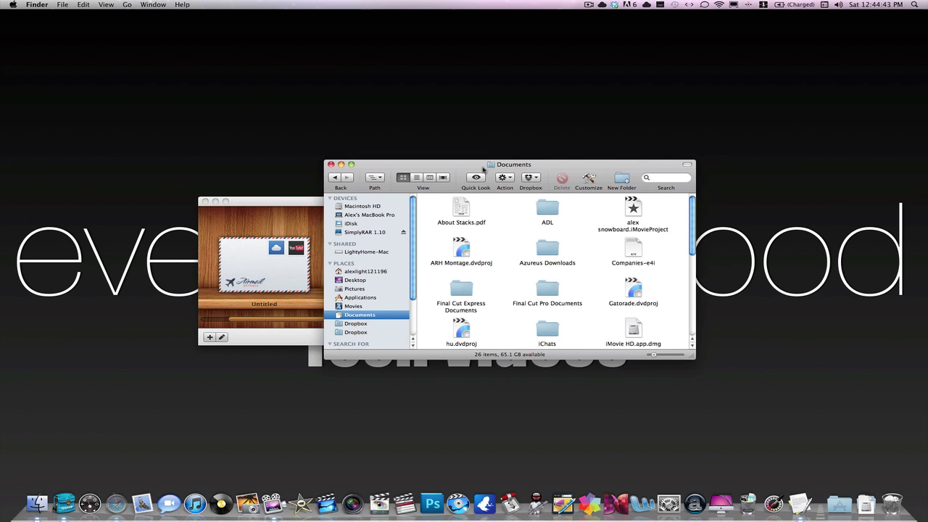
pyautogui.moveTo(484, 168); pyautogui.dragTo(678, 168)
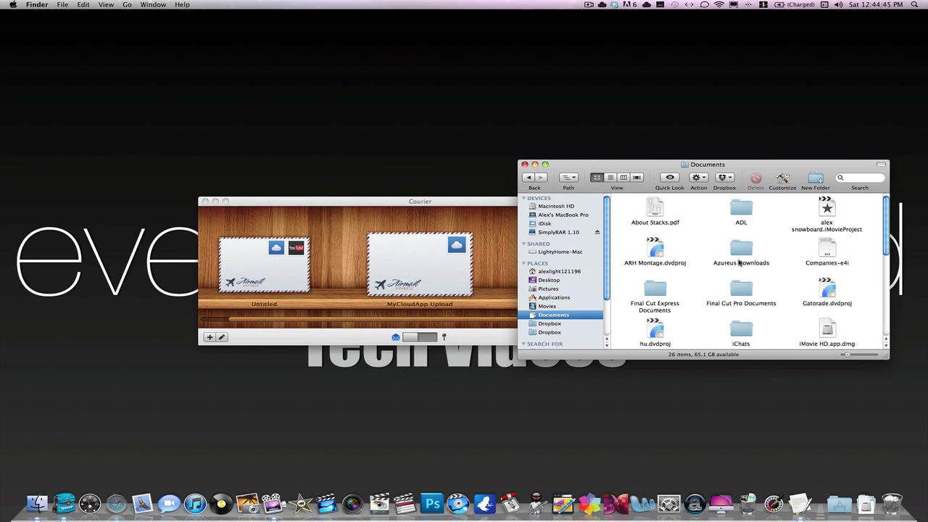
pyautogui.scroll(-10, 739, 263)
pyautogui.scroll(-1, 739, 263)
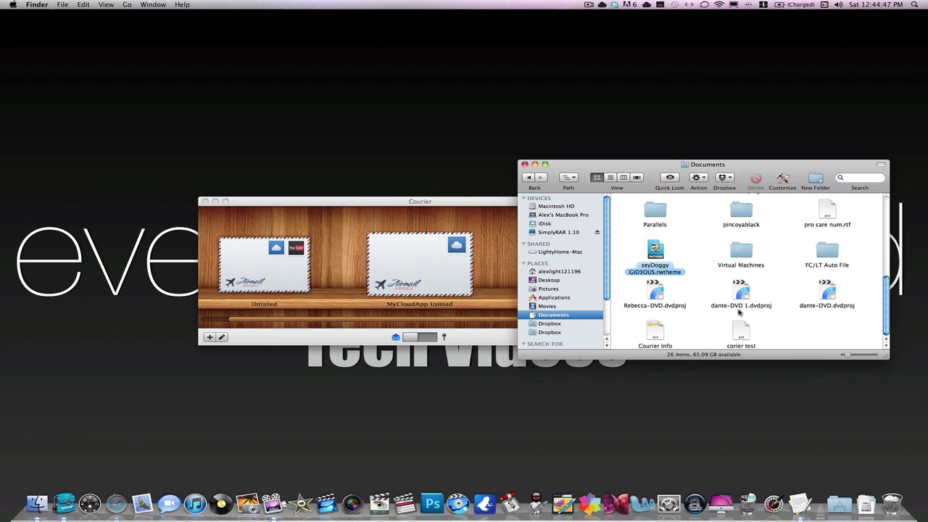
pyautogui.moveTo(741, 339); pyautogui.dragTo(430, 265)
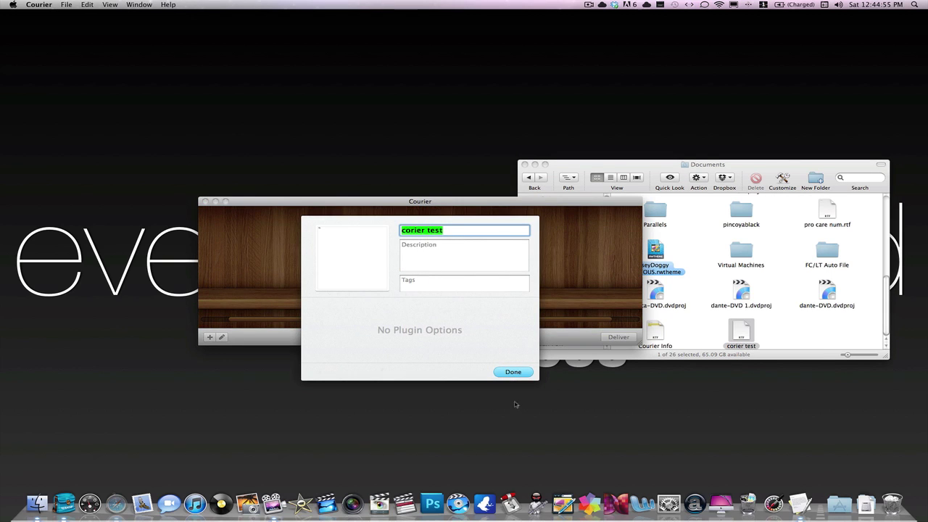
# Confirm the 'corier test' file details on the MyCloudApp Upload envelope.
pyautogui.click(440, 251)
pyautogui.click(526, 374)
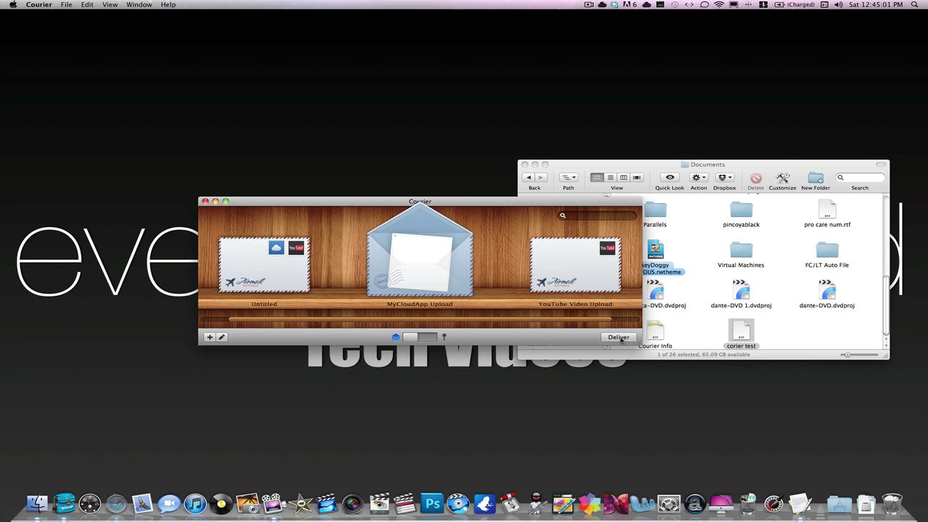
# Deliver the 'corier test' file from the MyCloudApp Upload envelope to CloudApp.
pyautogui.click(618, 337)
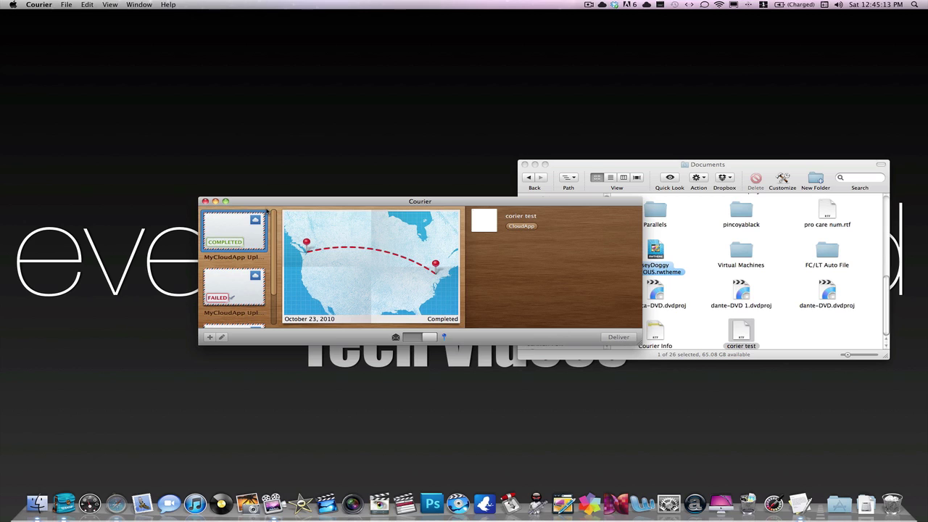
# Close the Courier window and bring Finder's Documents window, showing the 'corier test' file, to the front.
pyautogui.click(205, 202)
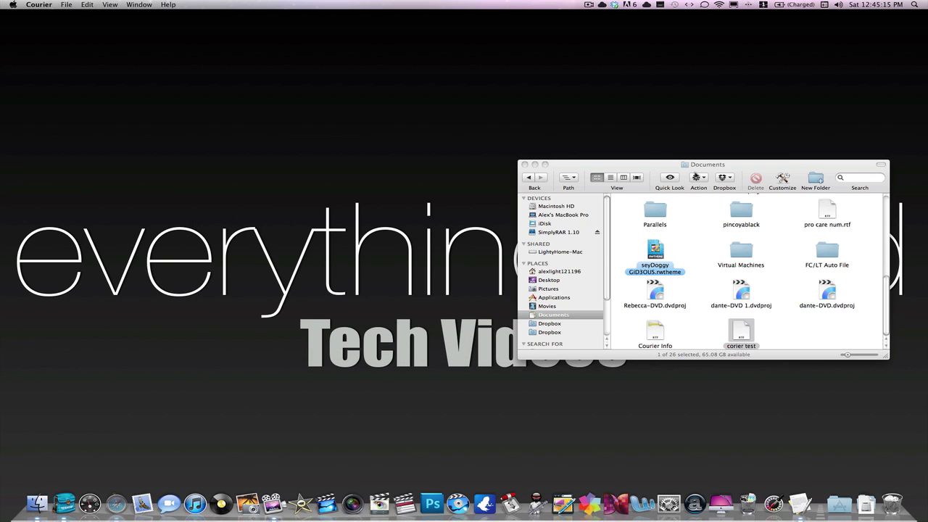
pyautogui.click(572, 173)
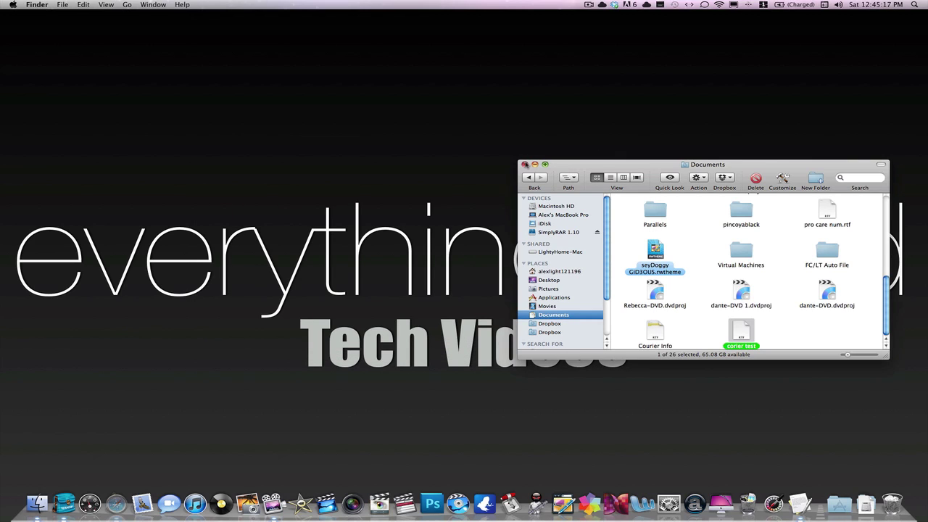